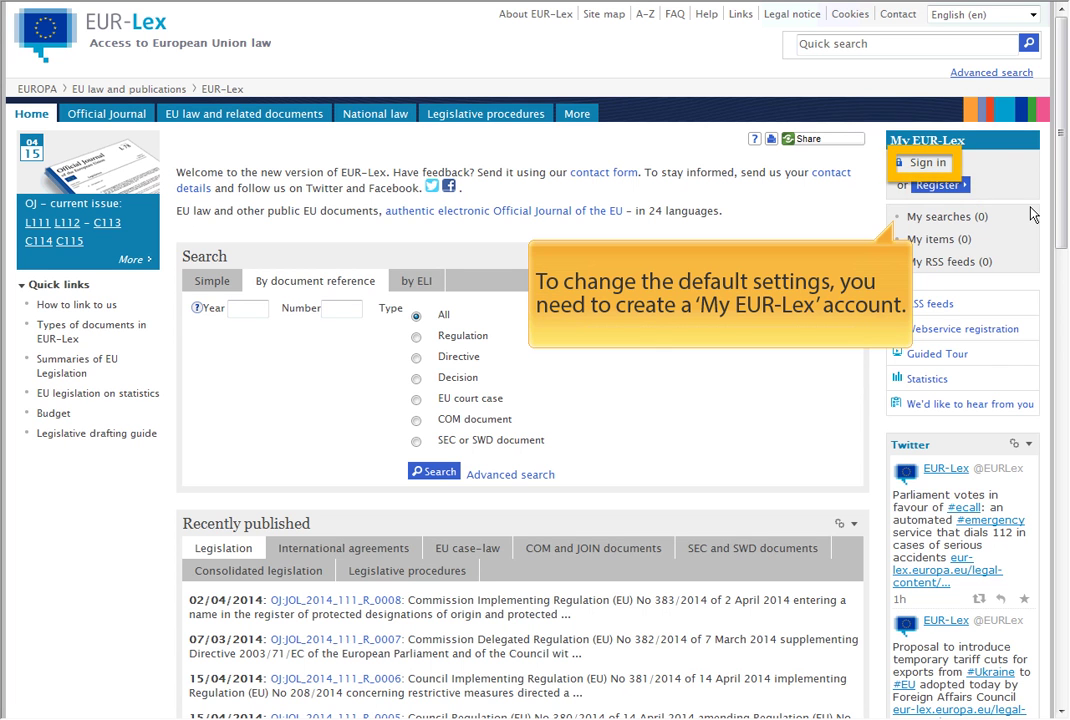
Step: Sign in to My EUR-Lex on the ECAS page with the account username and password
click(928, 162)
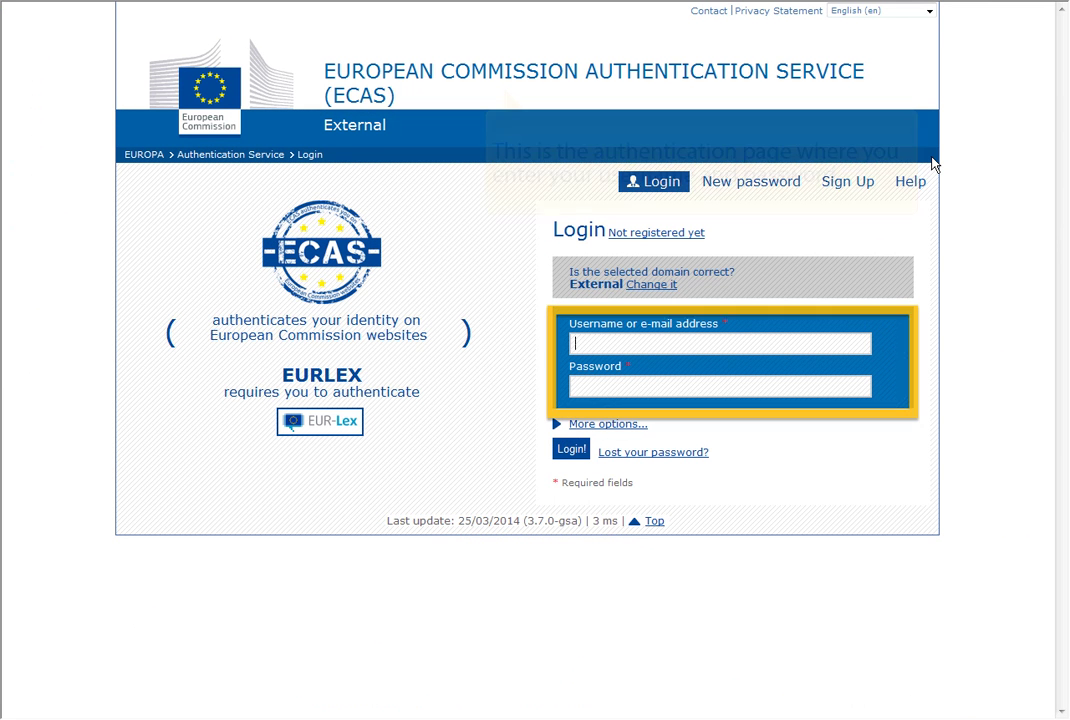
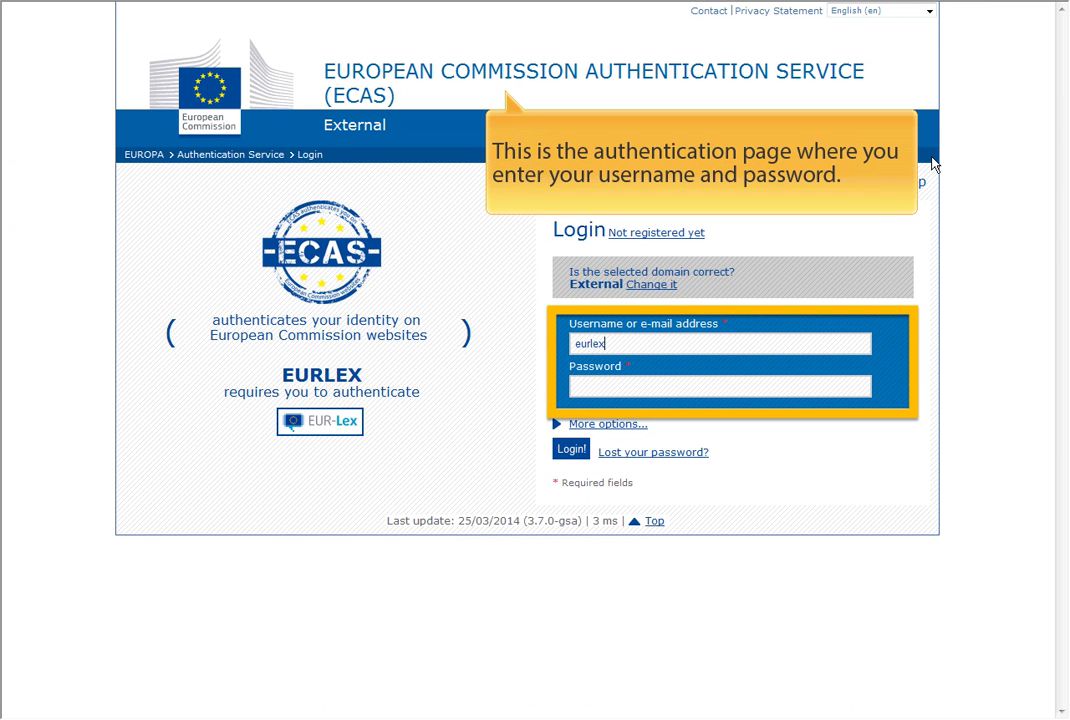
key(Tab)
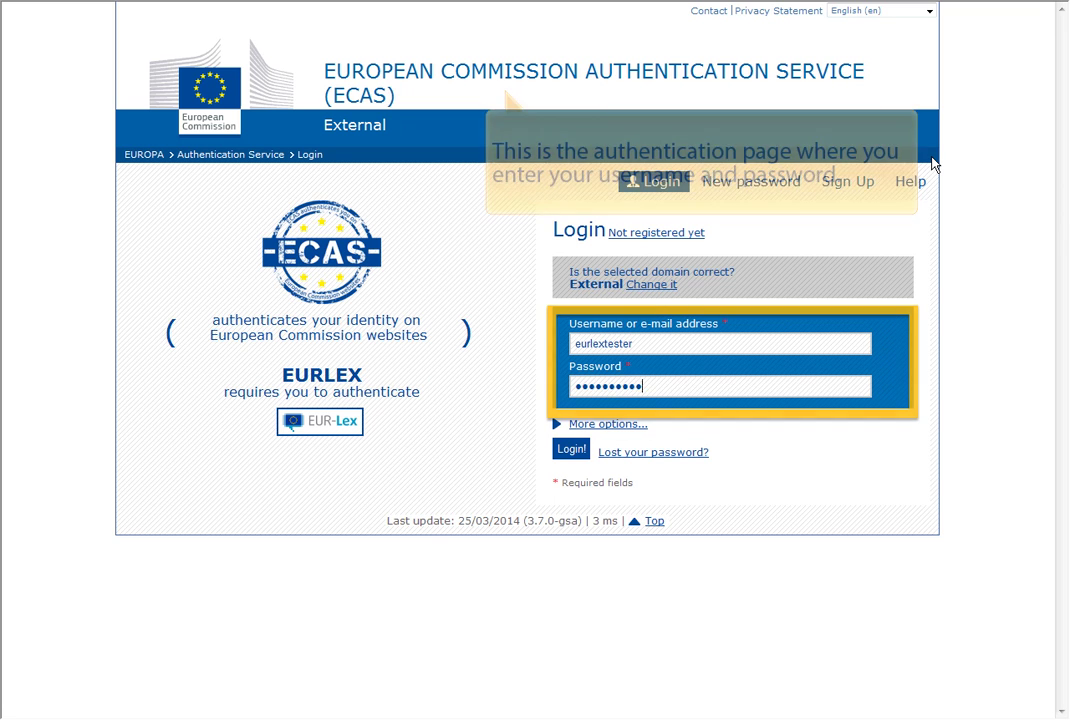
key(Return)
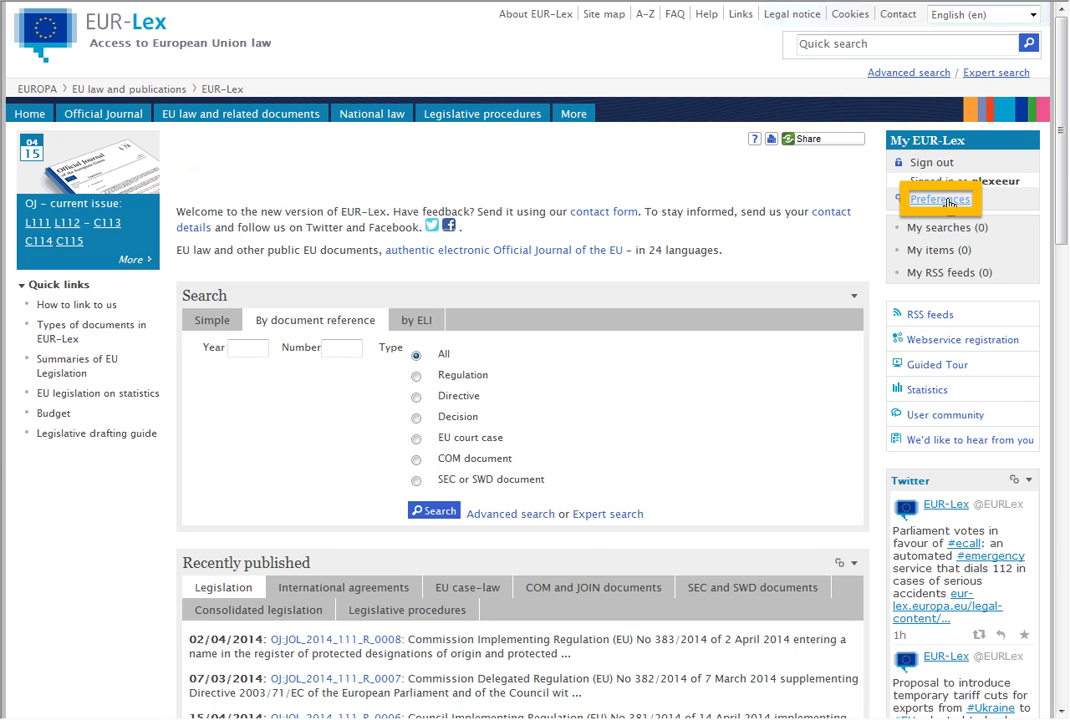
Step: Go to My EUR-Lex Preferences and open the Search preferences page
click(940, 199)
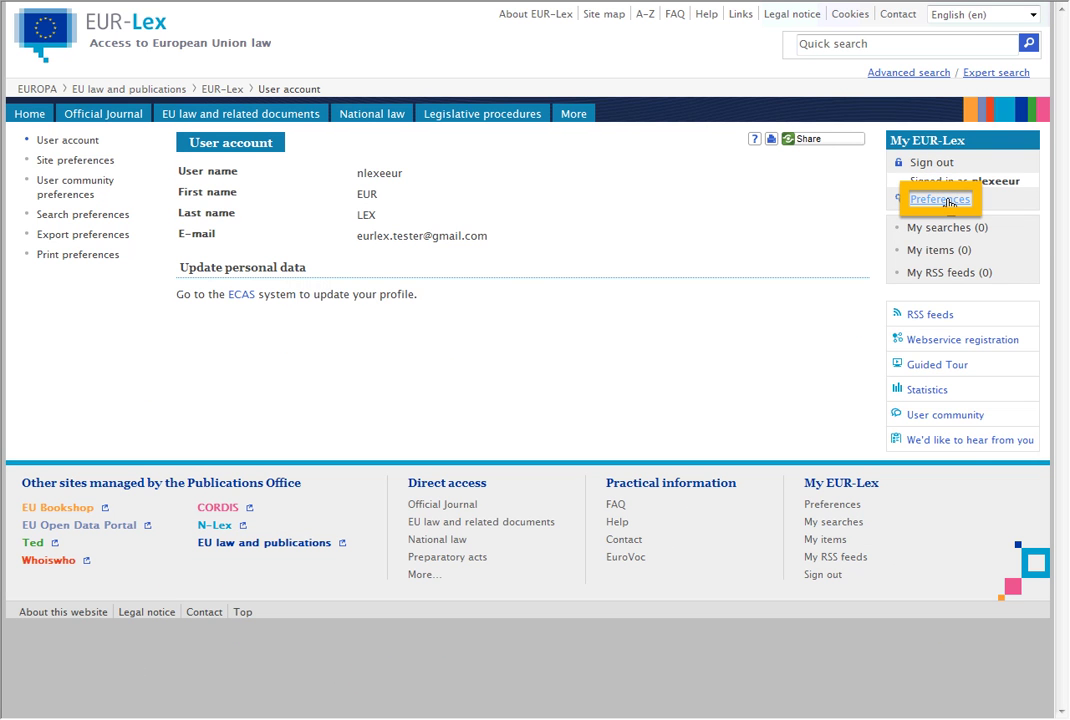
click(87, 216)
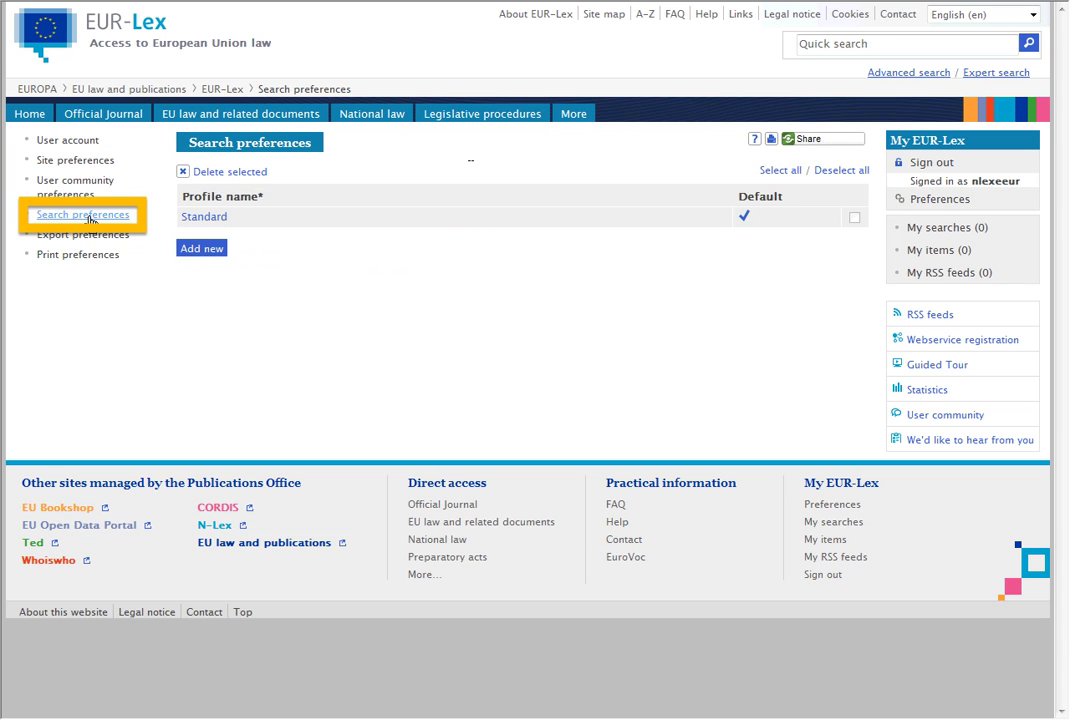
Step: Add a search profile named 'Display additional metadata' with 20 results per page
click(205, 249)
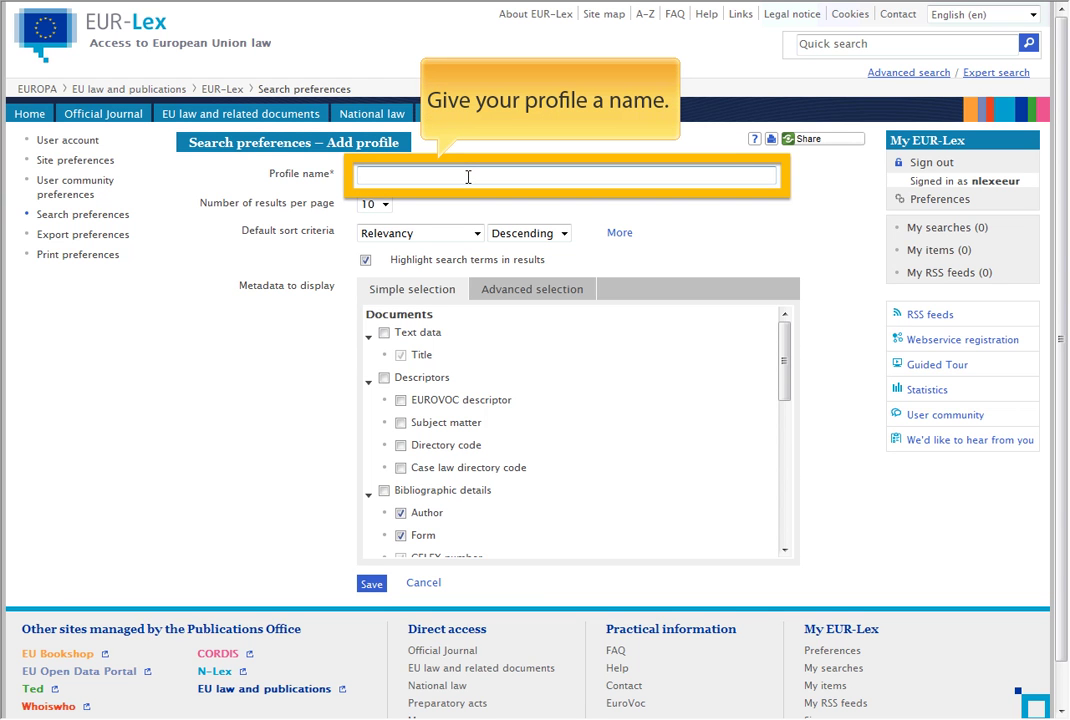
text(Disp)
text(lay addi)
text(tional met)
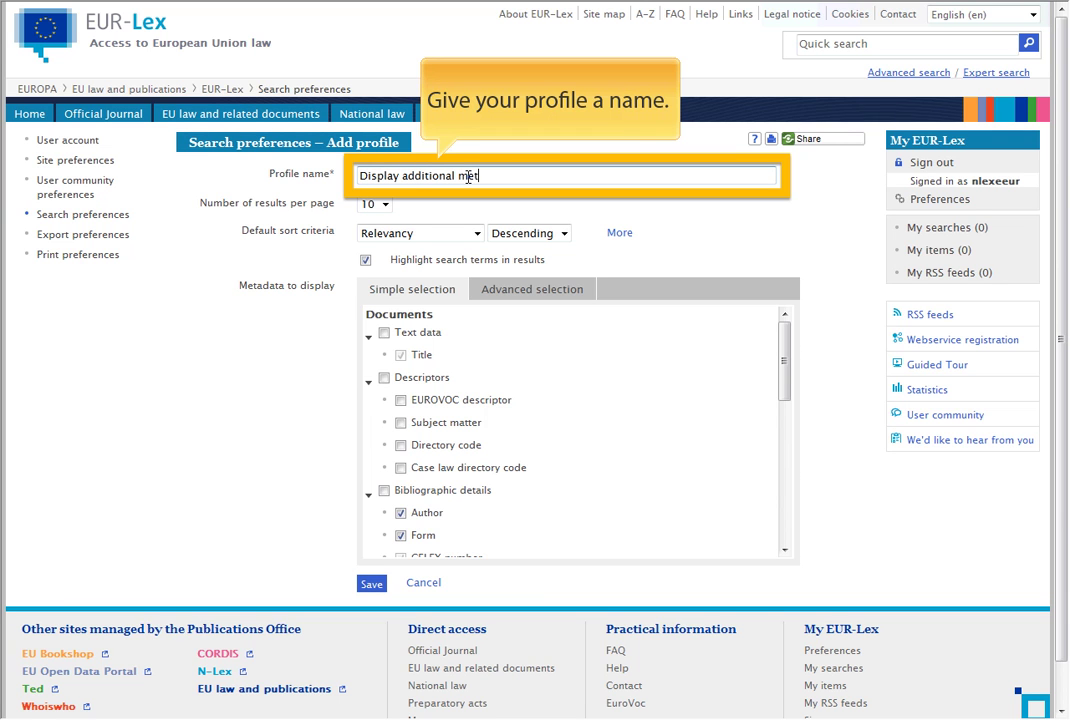
text(adata)
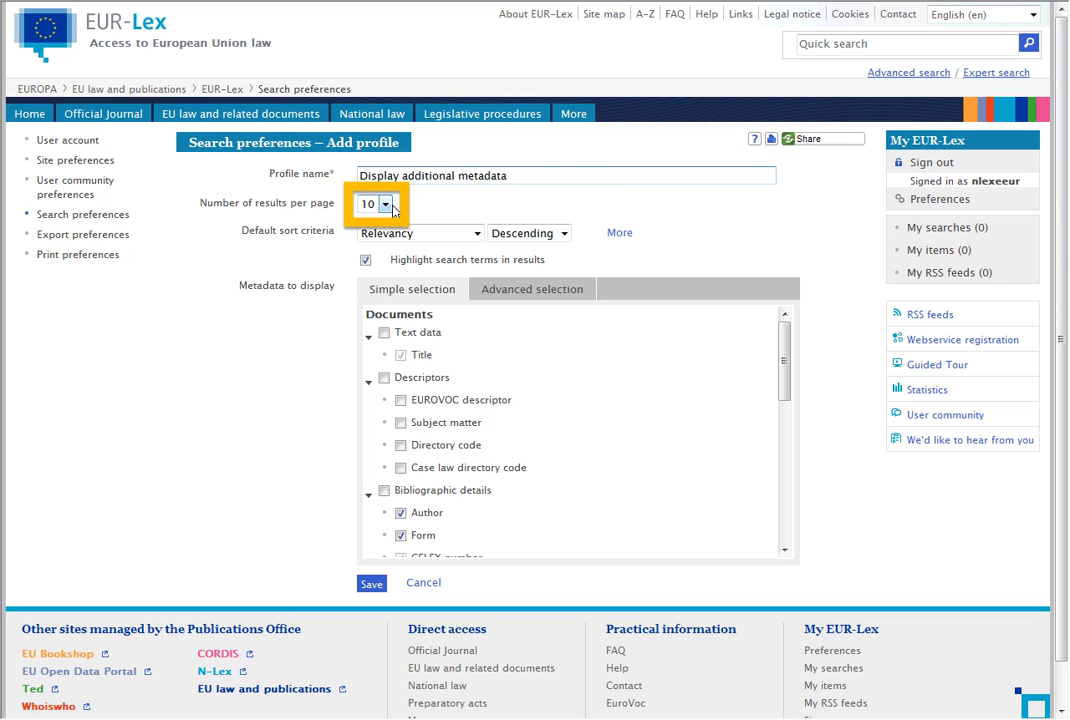
click(392, 209)
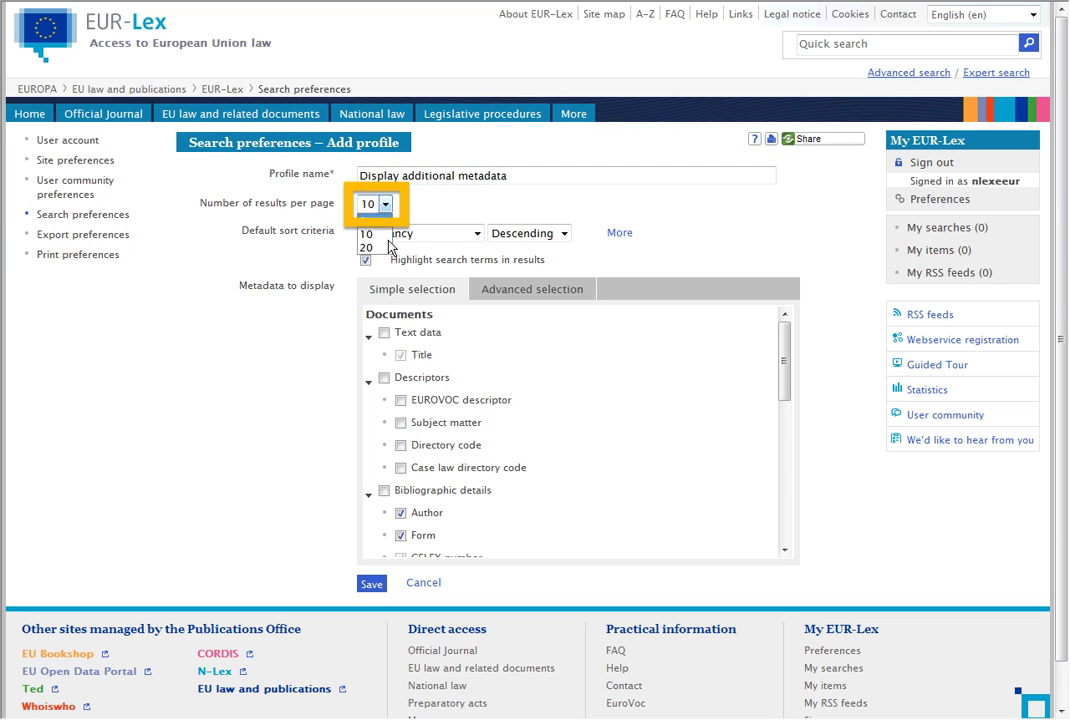
click(390, 241)
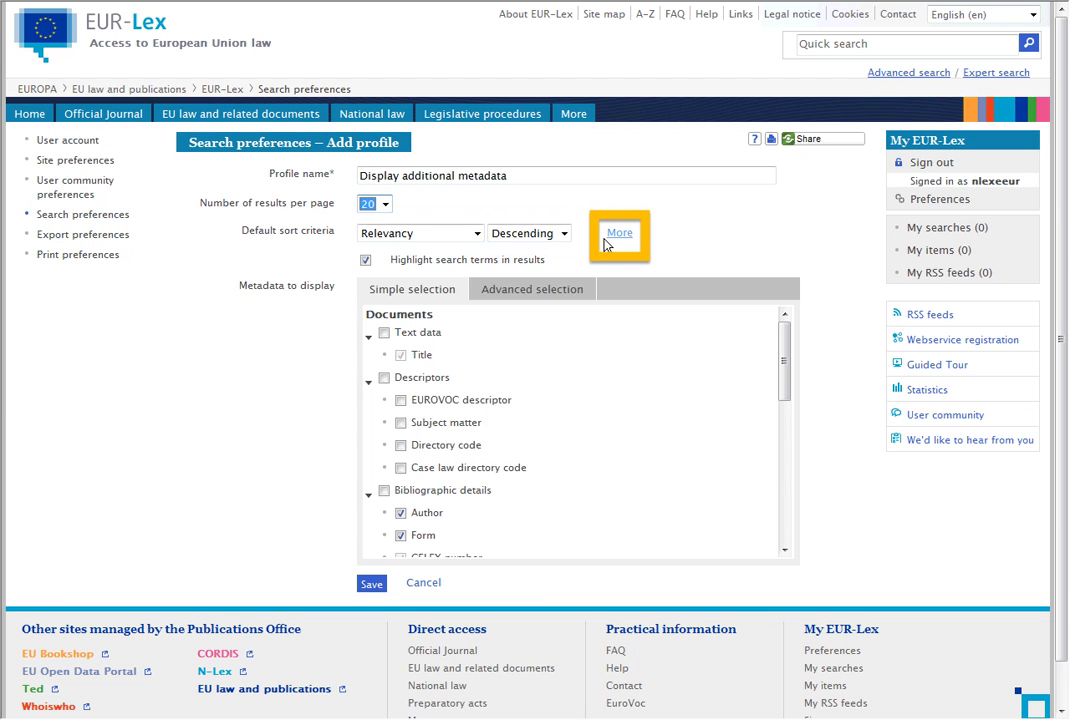
Step: Add a second default sort criterion: Document identifier, Ascending
click(620, 236)
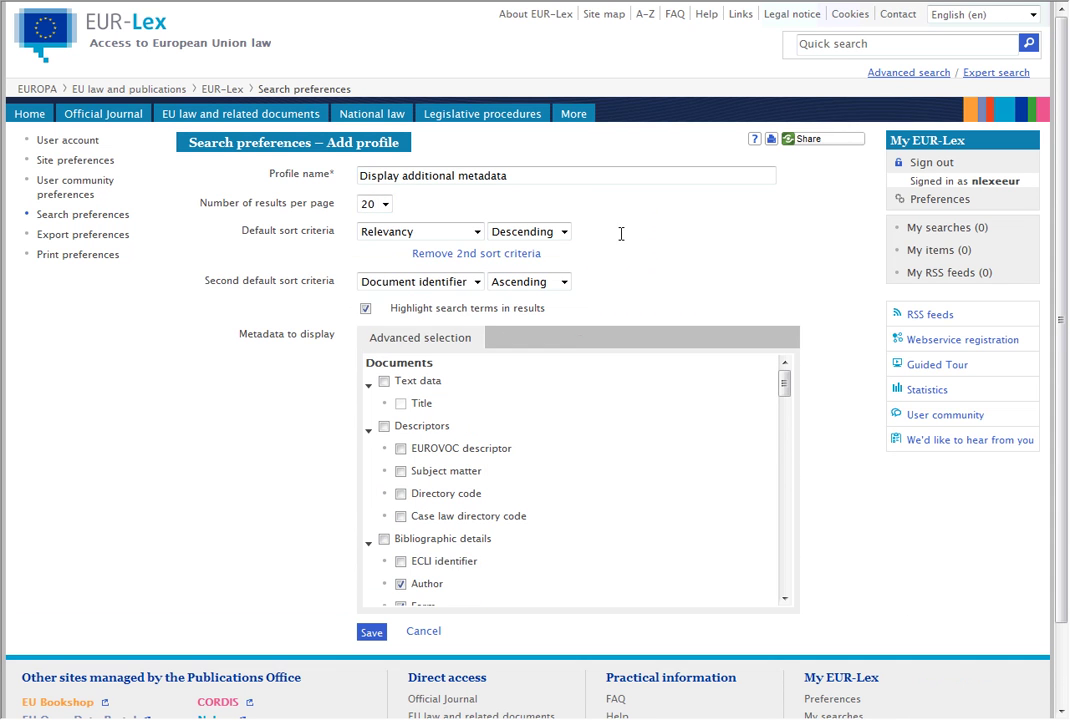
click(438, 284)
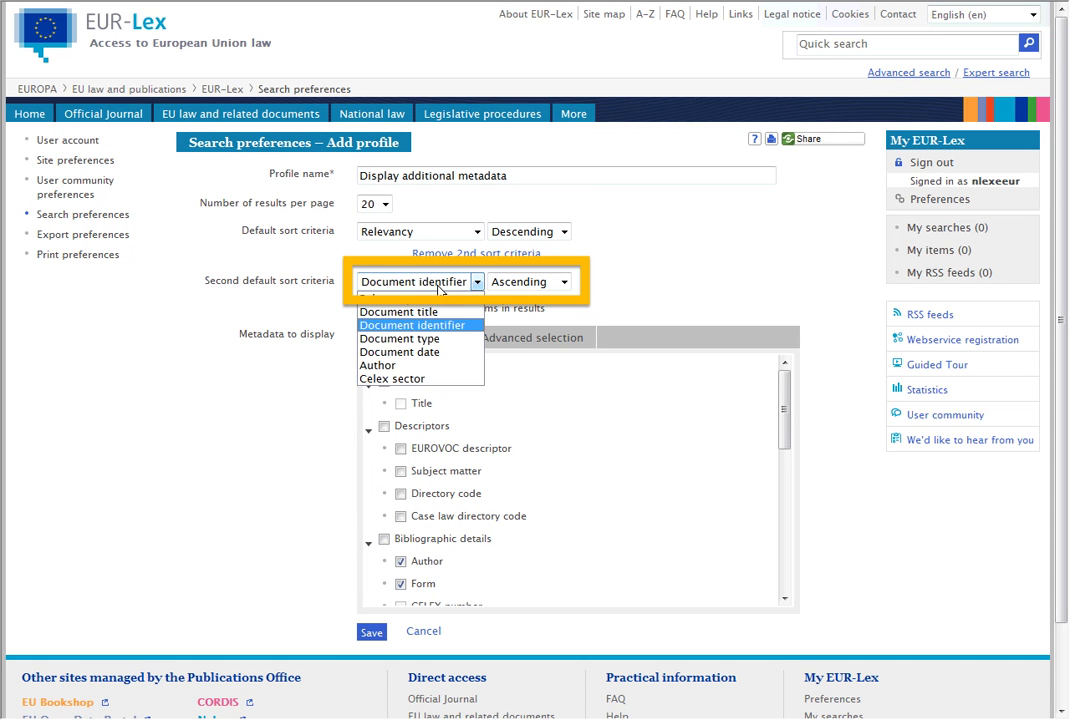
click(438, 287)
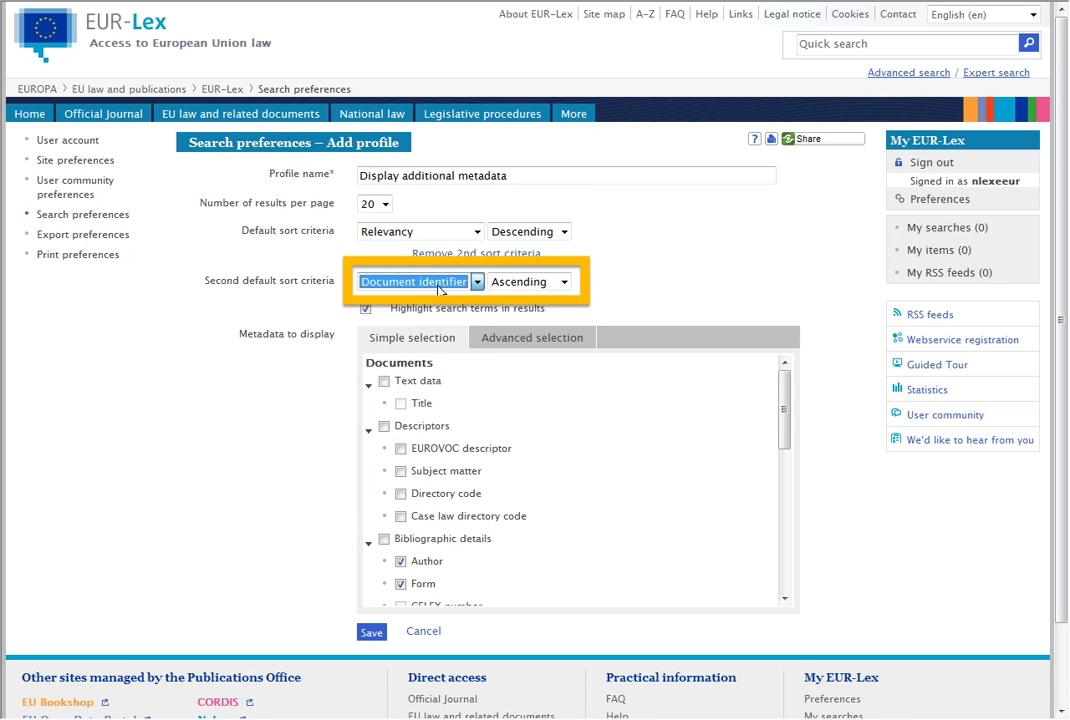
click(528, 283)
click(528, 283)
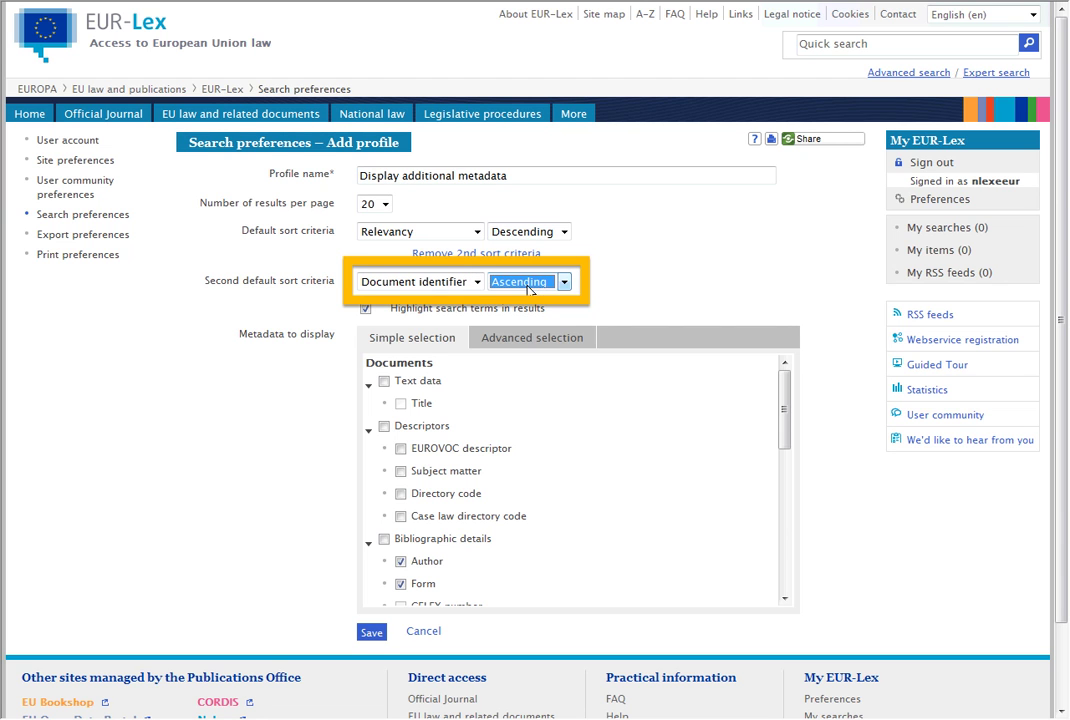
click(630, 283)
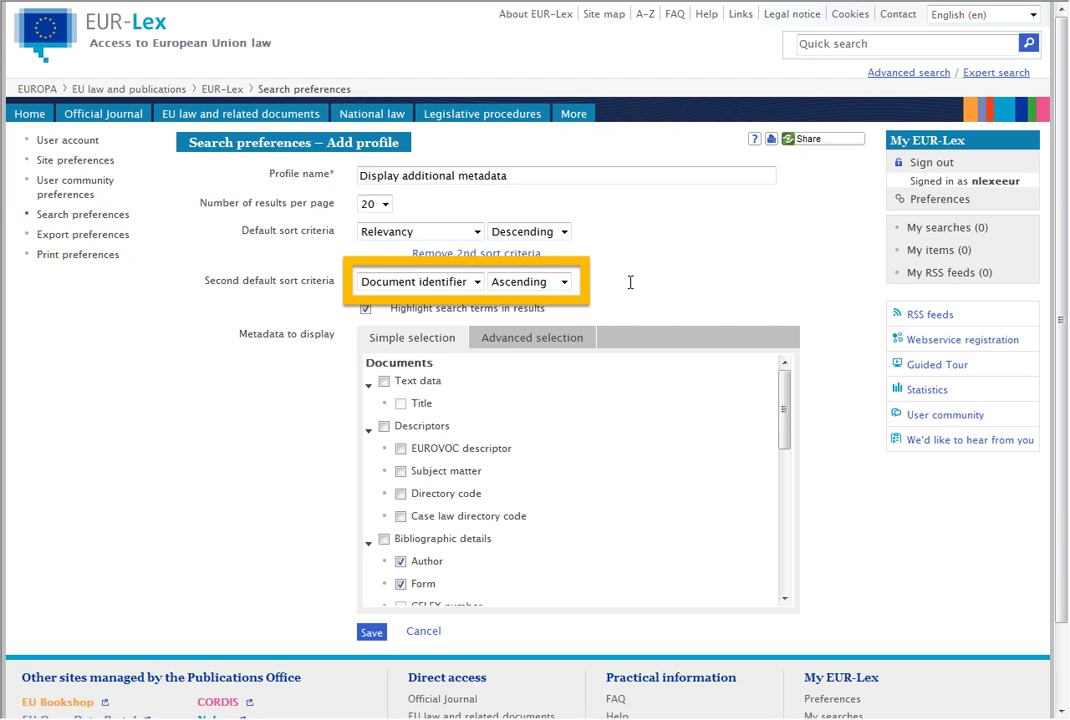
Step: Switch to Advanced selection and tick Date of effect and End of validity date
click(560, 342)
scroll(619, 440, down, 1)
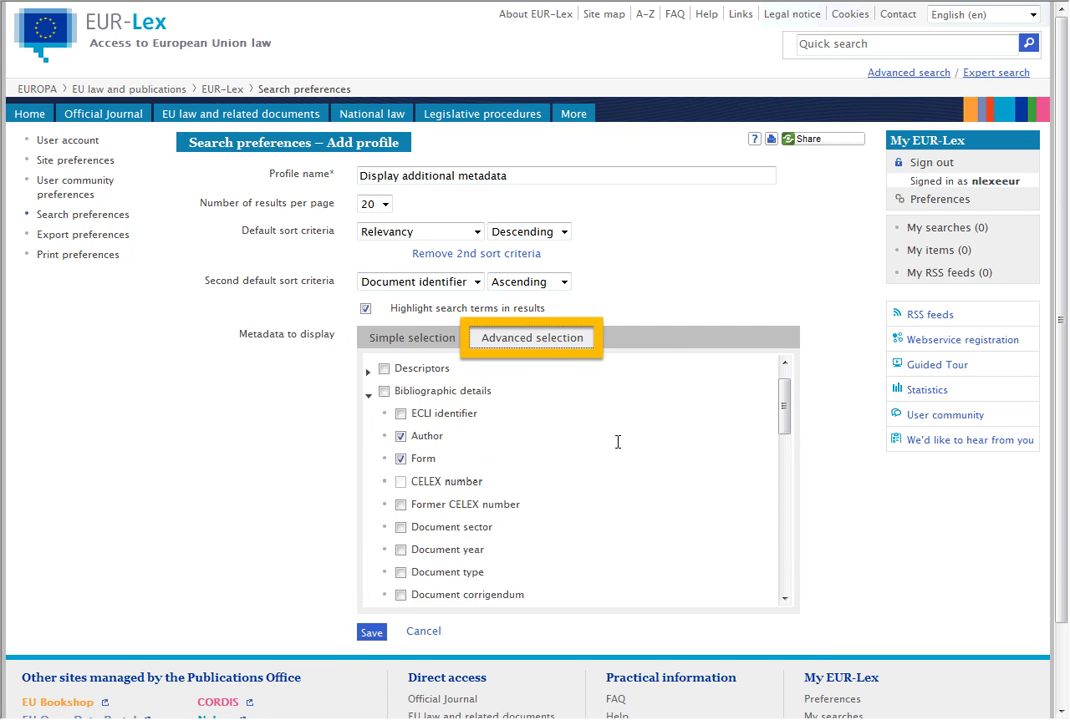
scroll(580, 433, down, 1)
scroll(545, 440, down, 2)
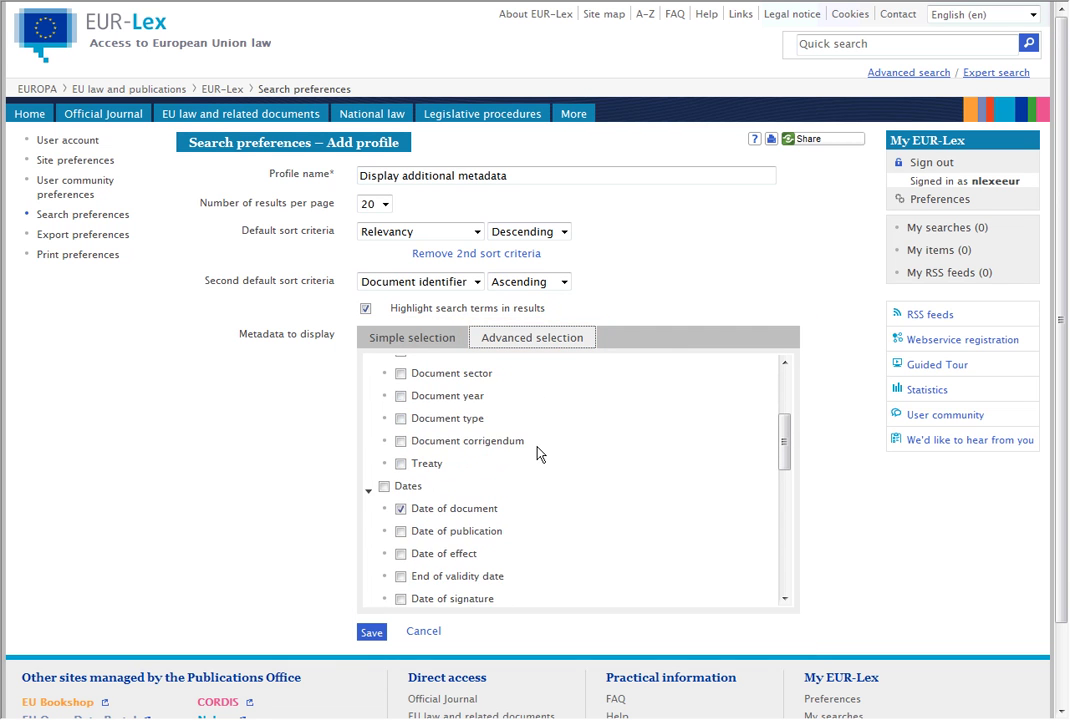
scroll(540, 449, down, 1)
click(400, 516)
click(401, 539)
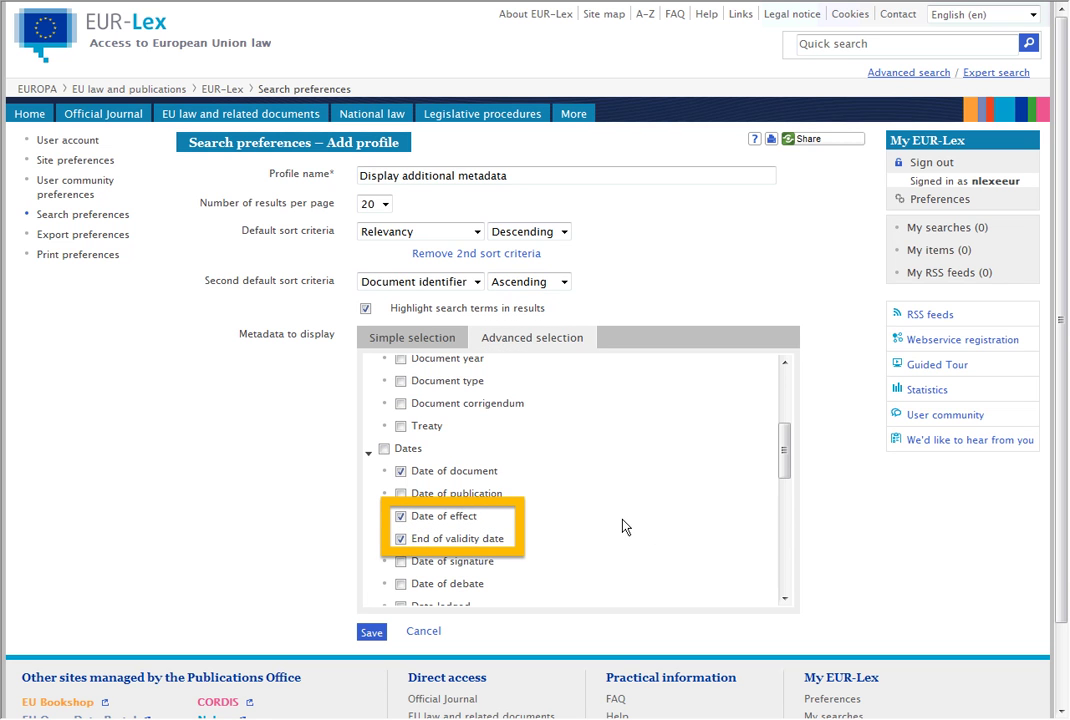
scroll(621, 524, down, 2)
scroll(621, 524, down, 3)
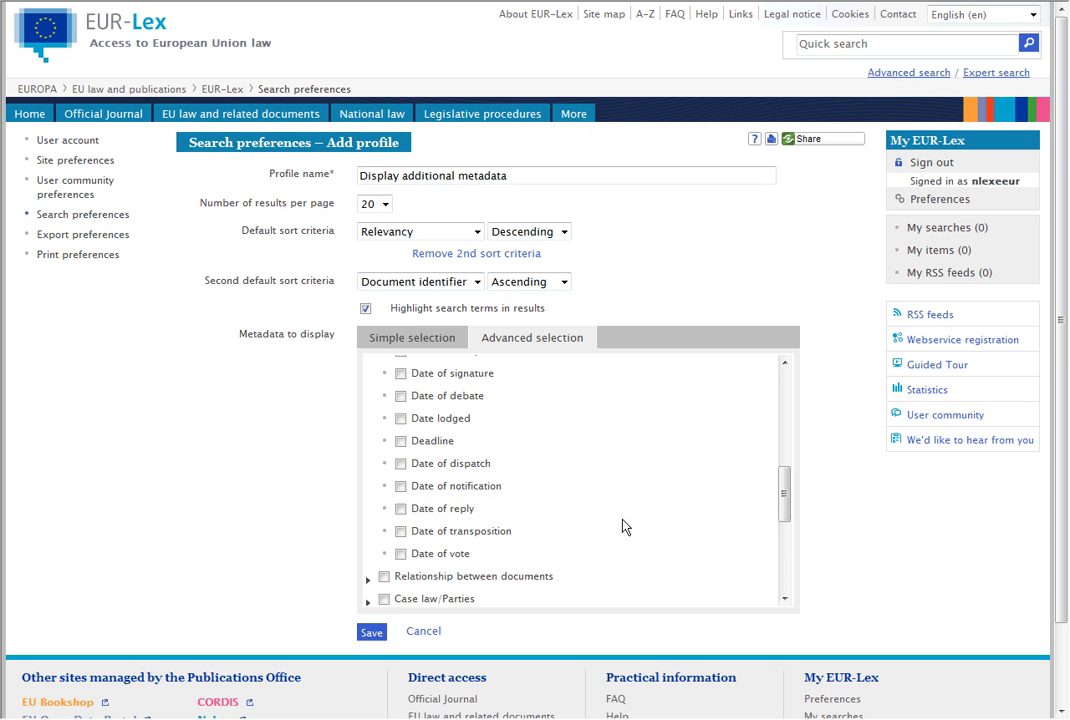
Step: Expand the Relationship between documents, Case law/Parties and Case law/Other parties groups
click(368, 578)
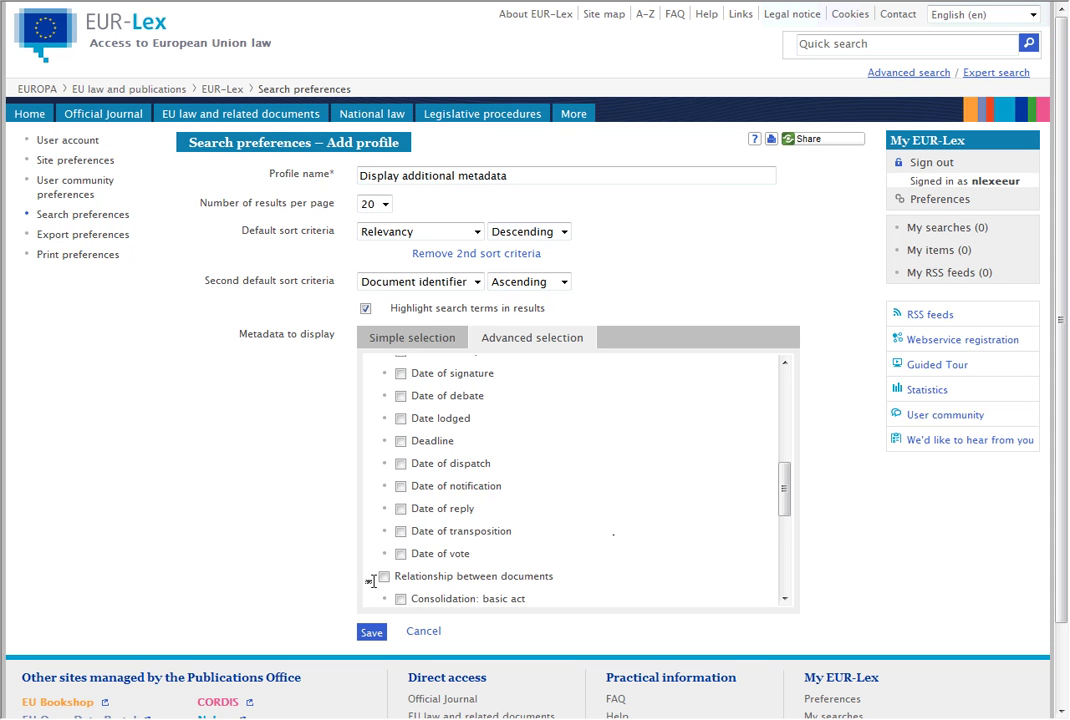
scroll(384, 553, down, 3)
click(368, 496)
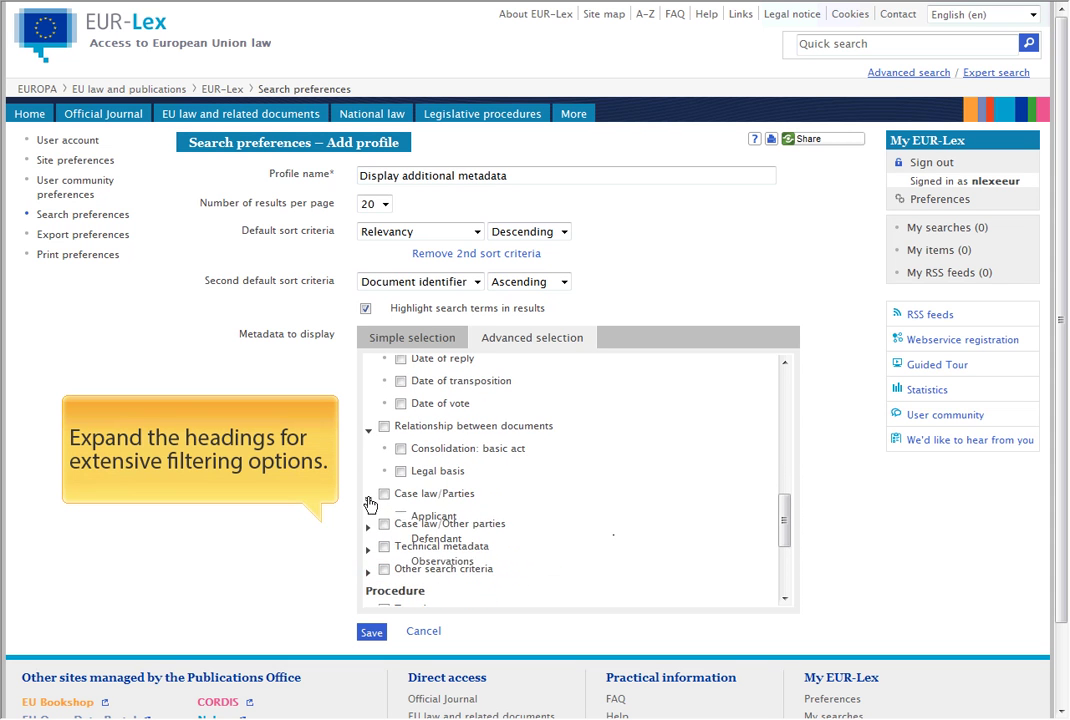
scroll(369, 499, down, 2)
click(367, 512)
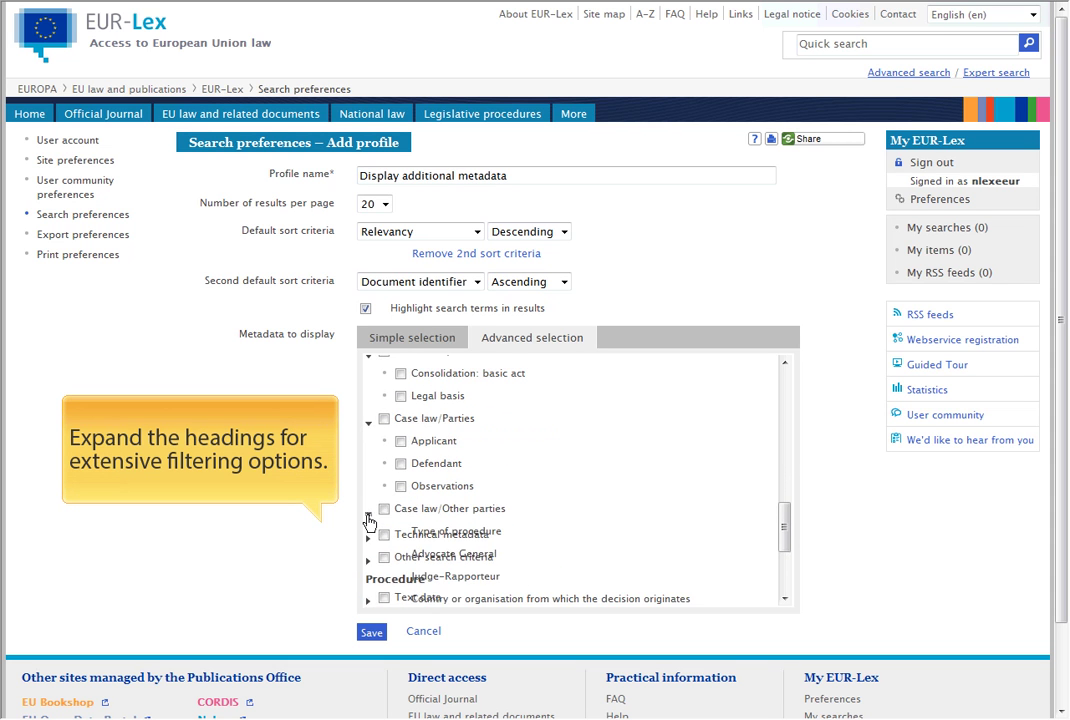
scroll(370, 513, down, 3)
scroll(490, 519, down, 4)
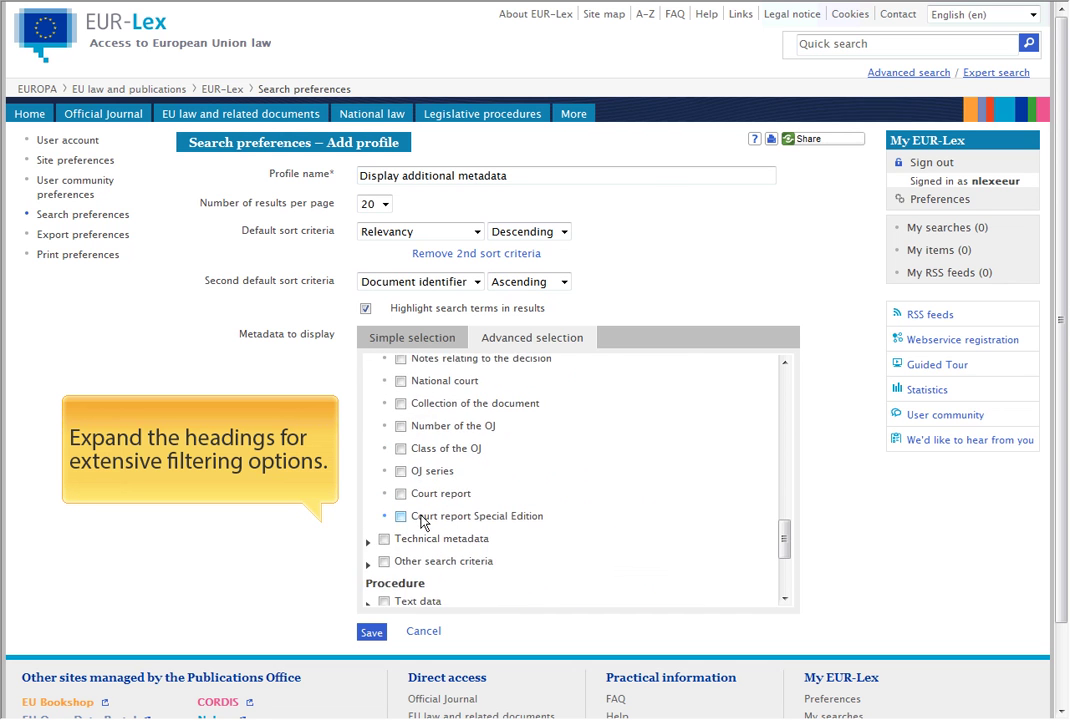
Step: Untick Form and tick Date of publication in the metadata selection
scroll(422, 521, up, 4)
scroll(421, 521, up, 5)
scroll(421, 520, up, 5)
scroll(421, 512, up, 5)
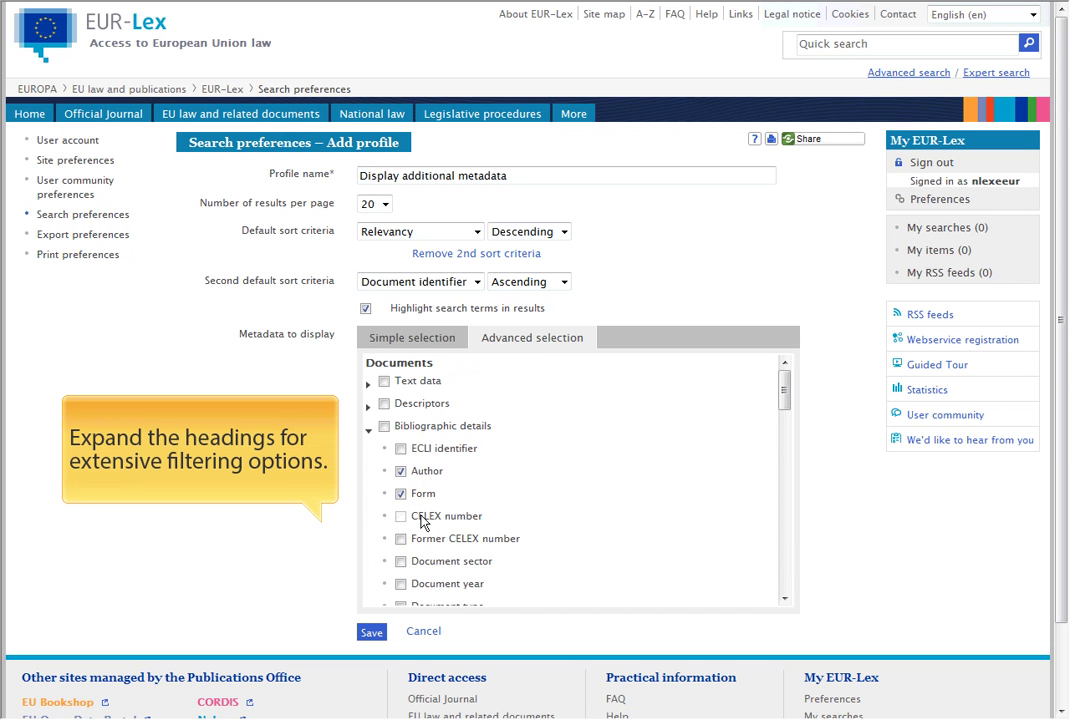
click(411, 494)
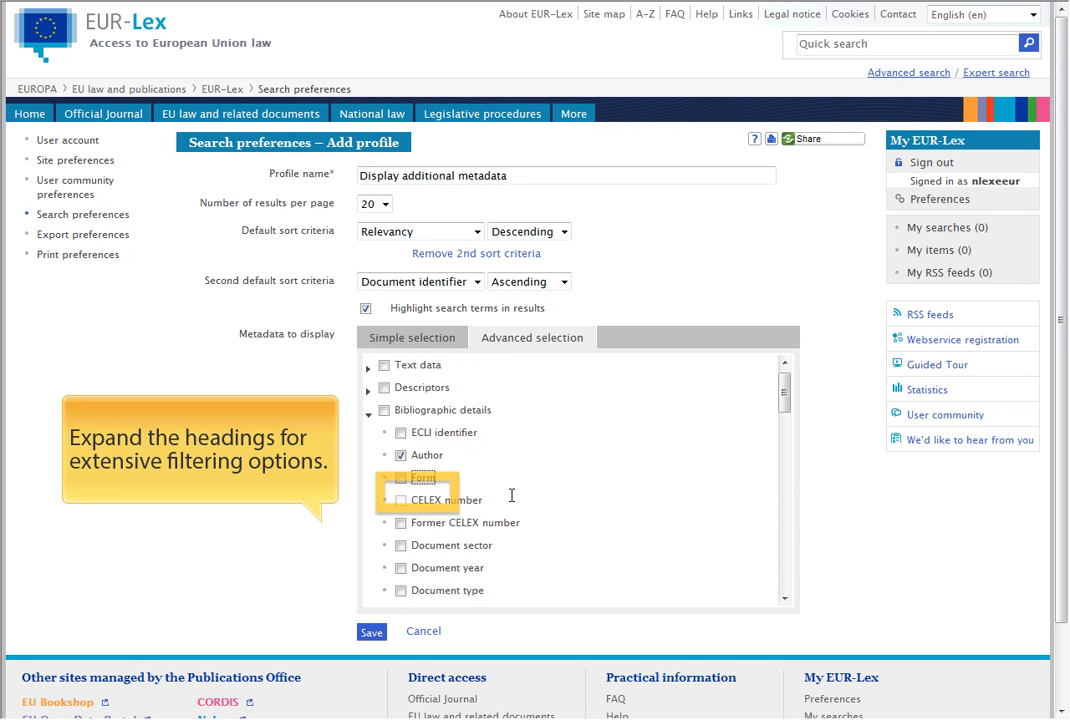
scroll(509, 494, down, 5)
click(401, 531)
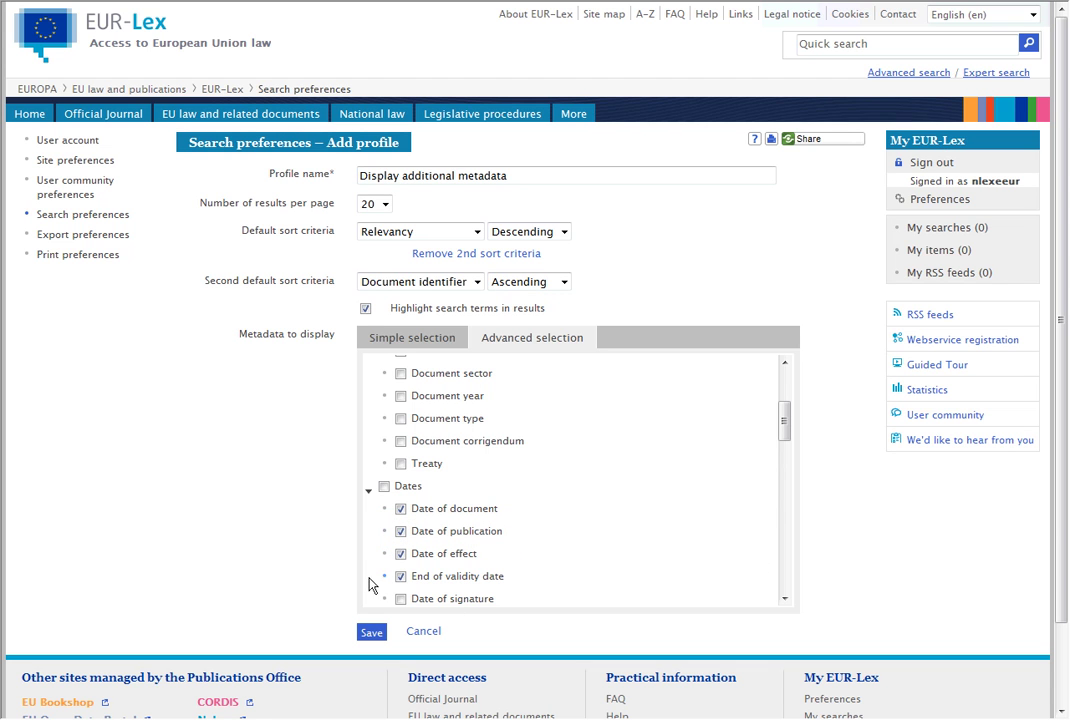
Step: Save the Display additional metadata profile and set it as the default
click(372, 632)
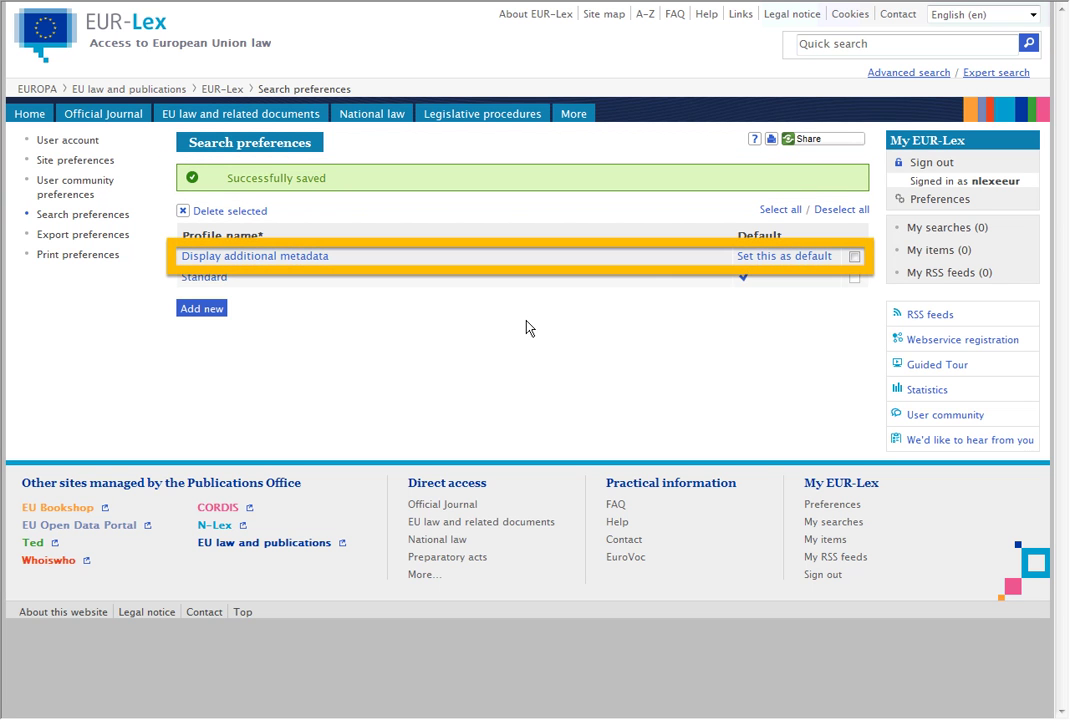
click(785, 257)
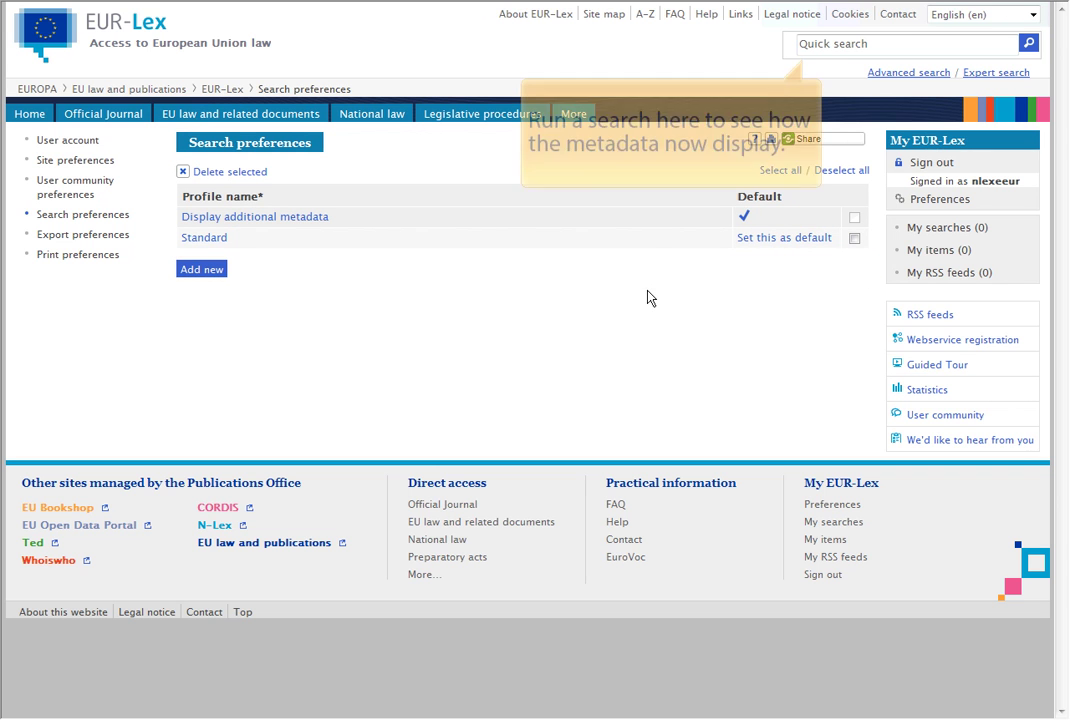
Step: Run a quick search for 'fundamental rights'
click(856, 45)
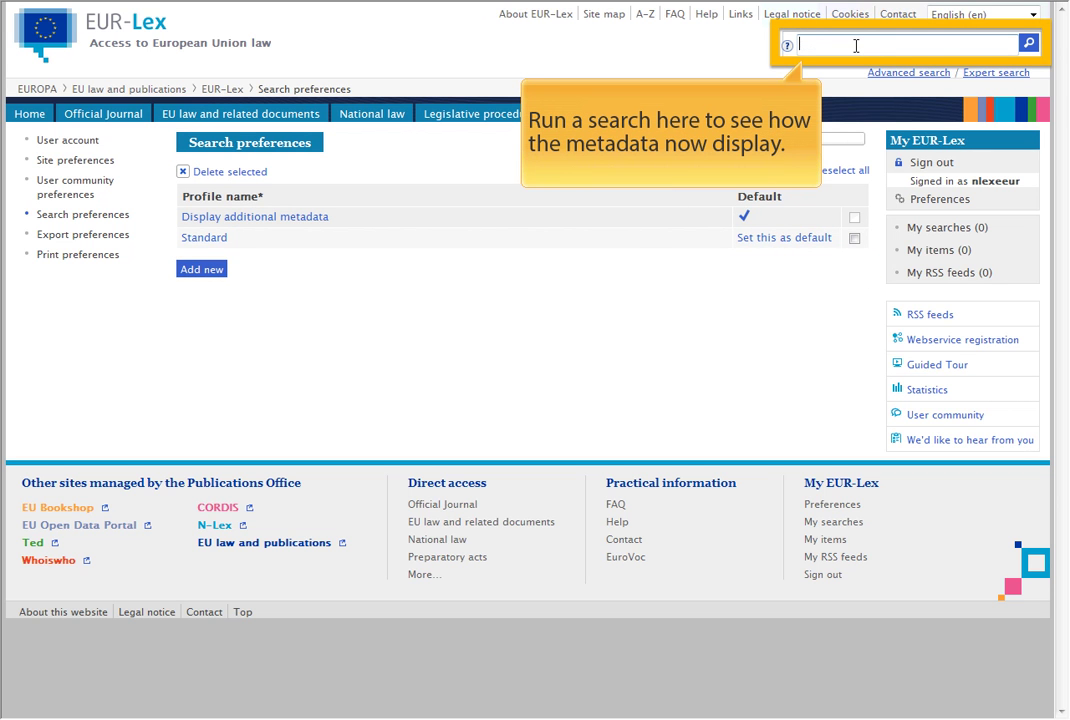
text(fundam)
text(ental ri)
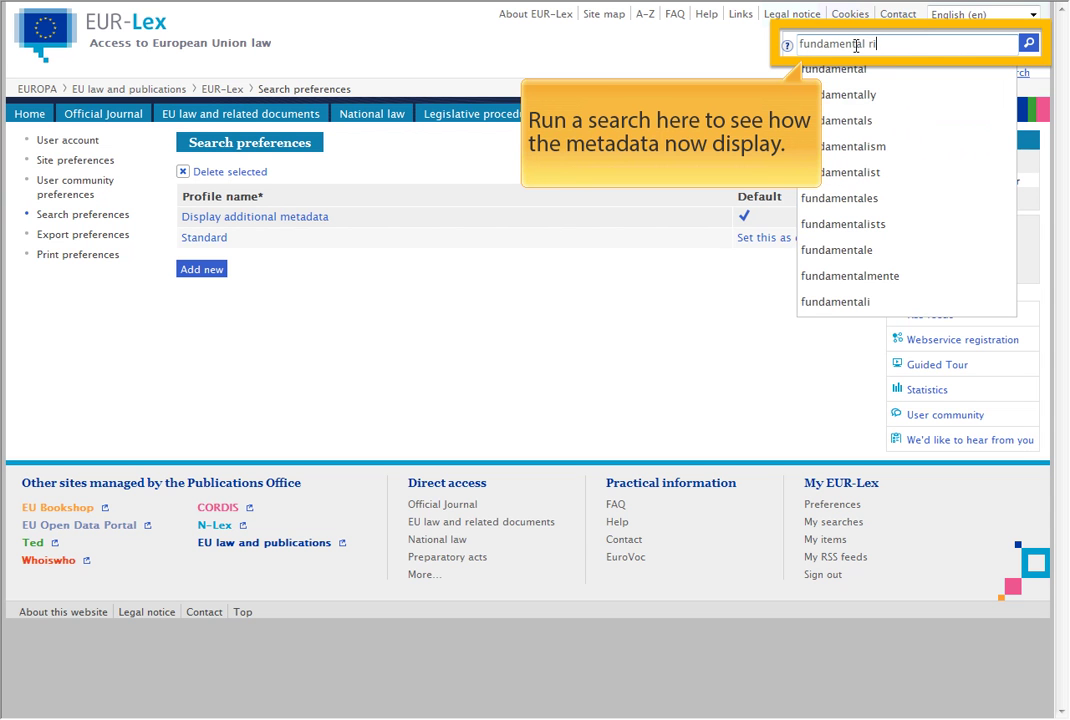
text(ghts)
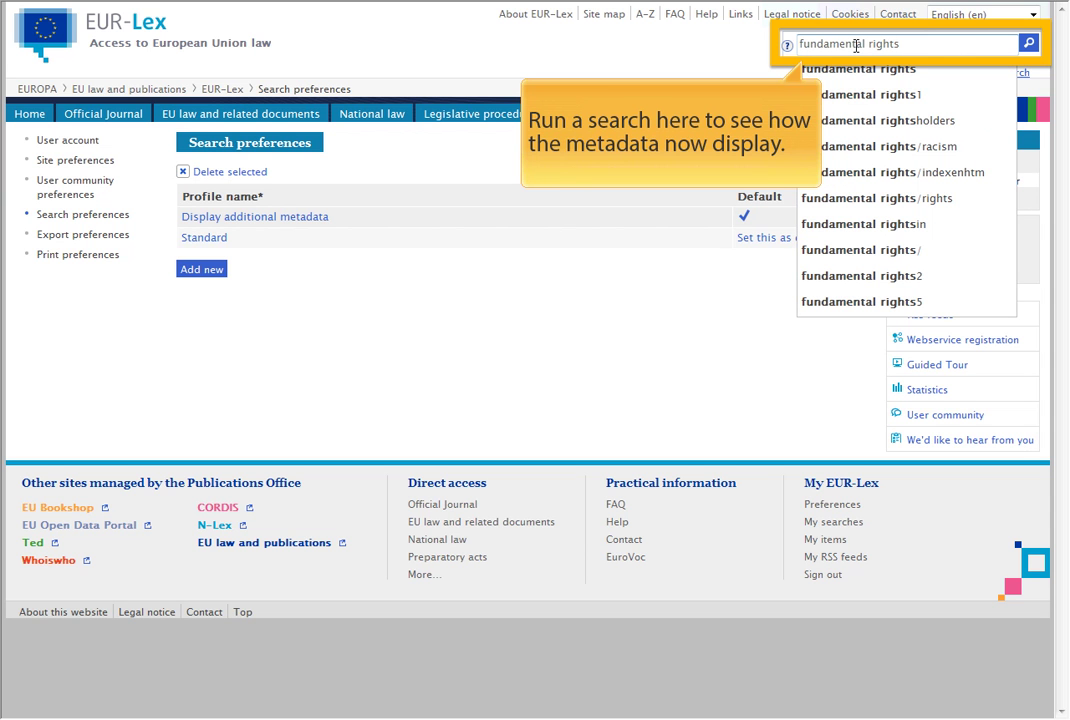
key(Return)
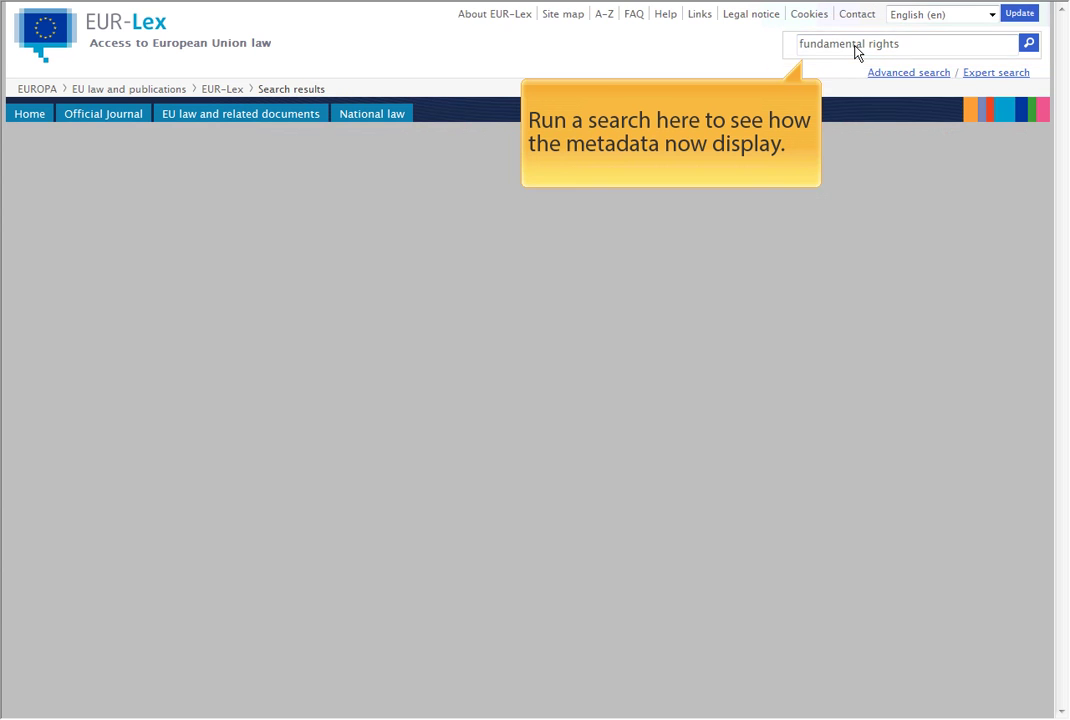